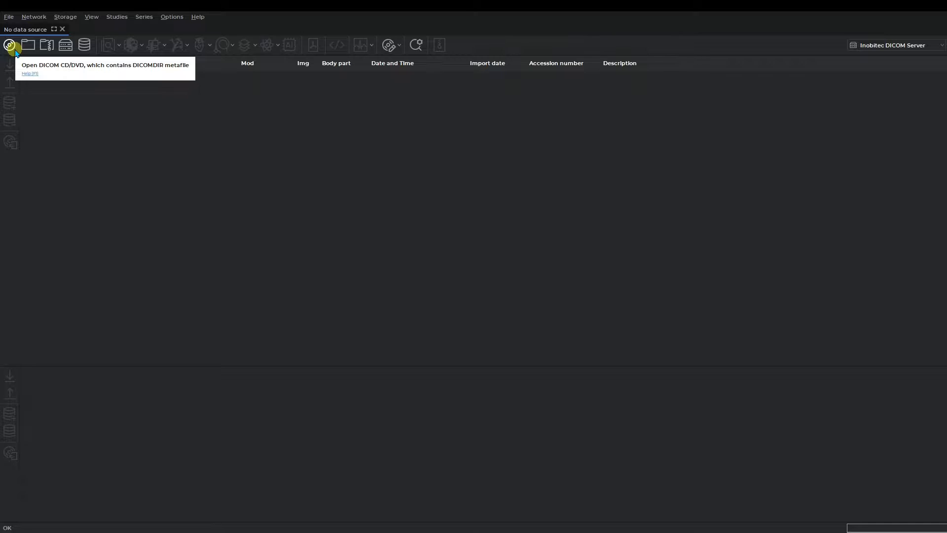
Open the DICOM data from the DVD drive (D:) 20211128_031319.
click(15, 50)
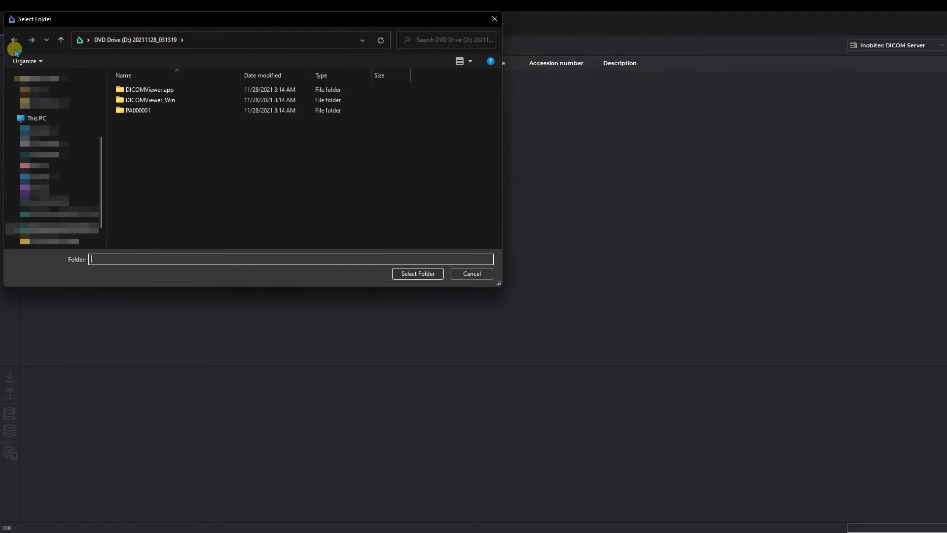
click(74, 118)
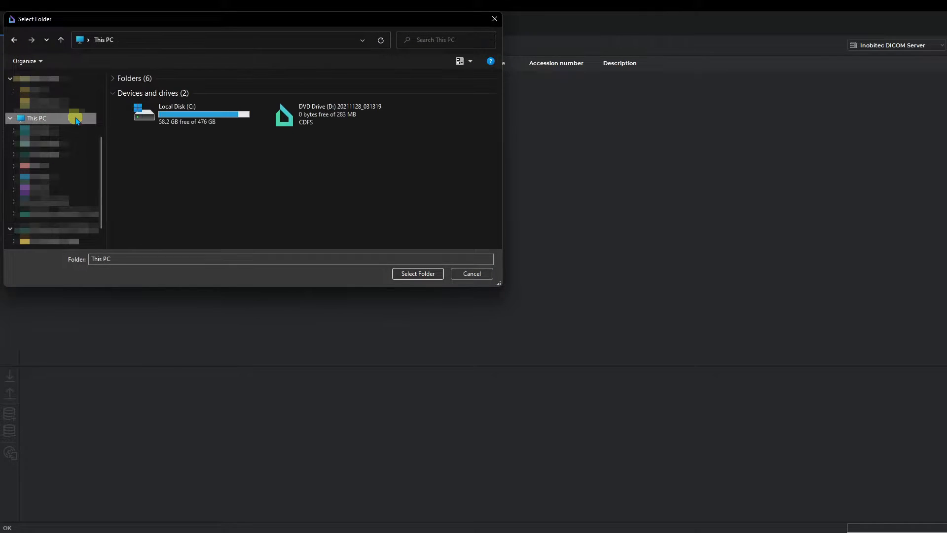
click(330, 124)
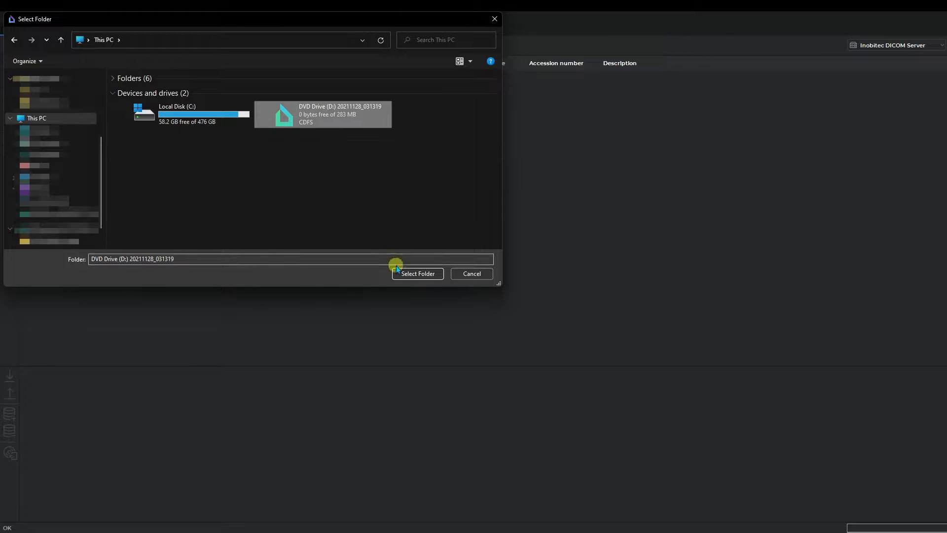
click(417, 274)
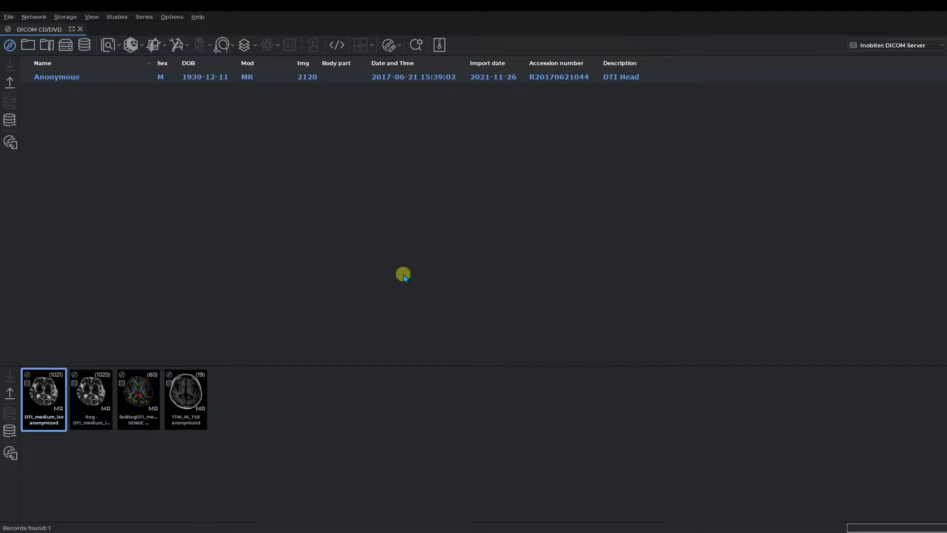
Open the studies stored in the DICOM folder on the computer.
click(28, 49)
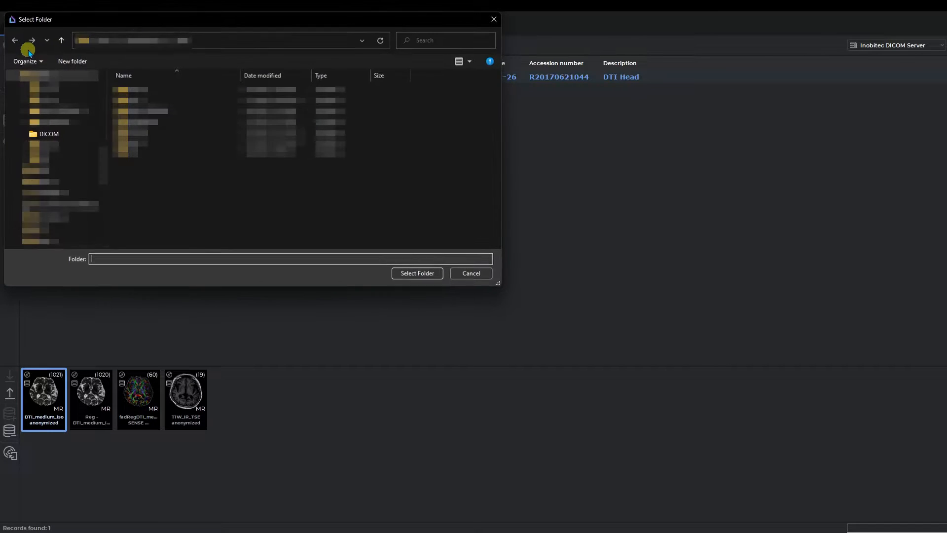
click(86, 134)
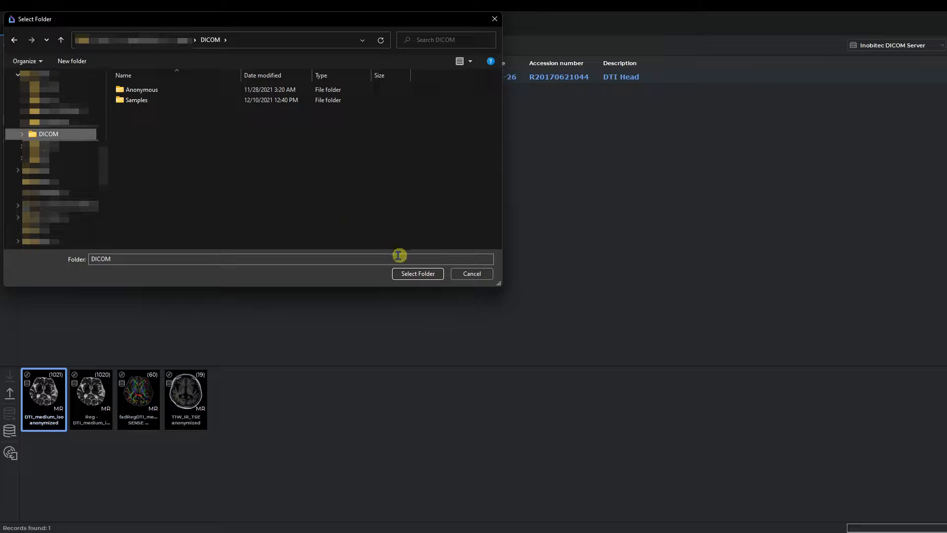
click(415, 275)
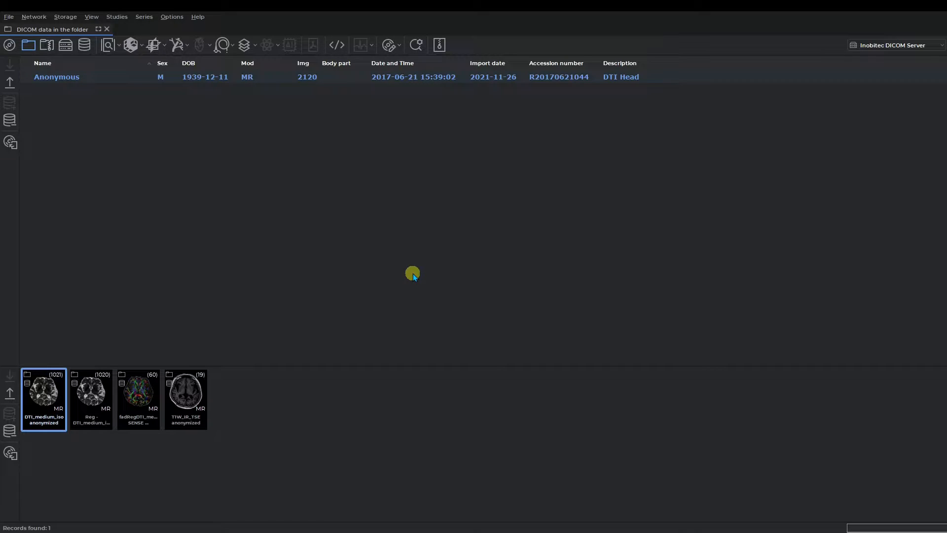
Switch to File Explorer, load the Anonymous folder into the DICOM viewer and show its study list.
click(413, 273)
key(alt+Tab)
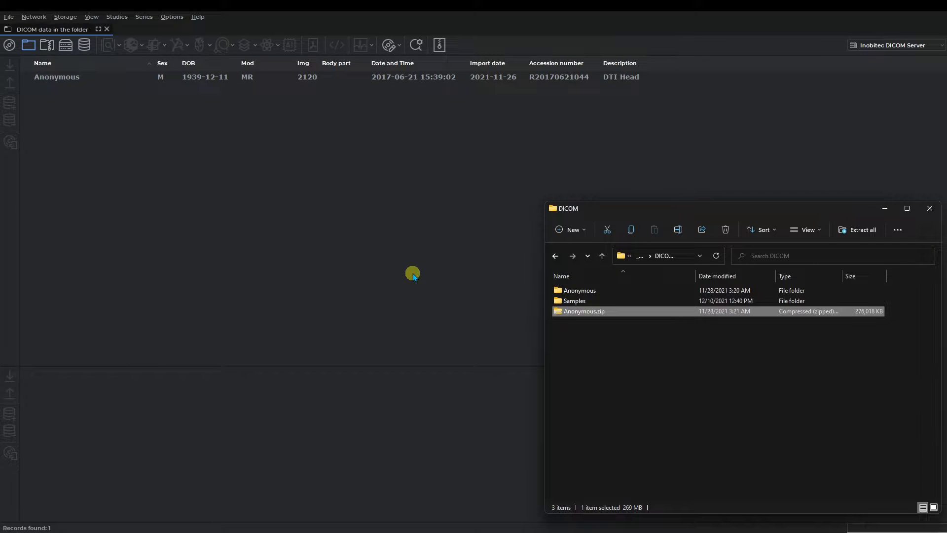
click(575, 292)
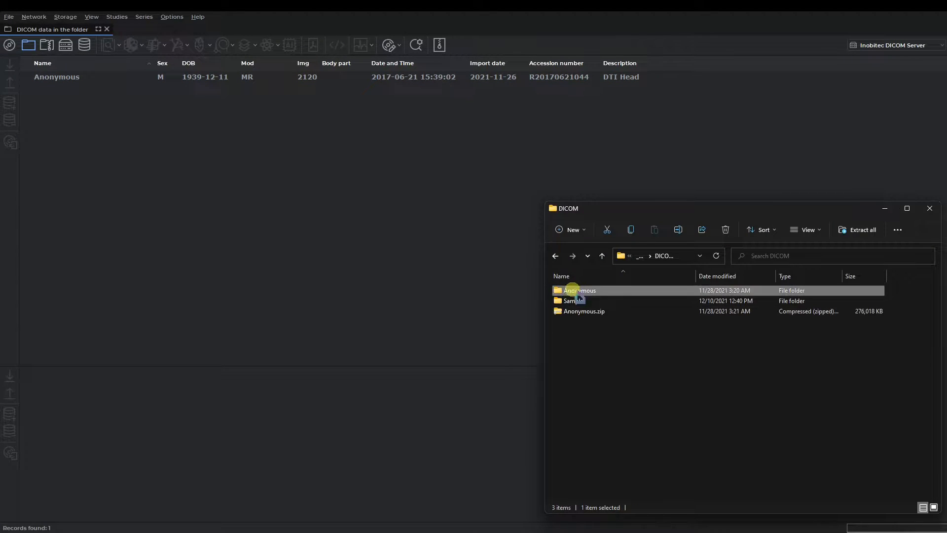
drag(577, 296, 437, 276)
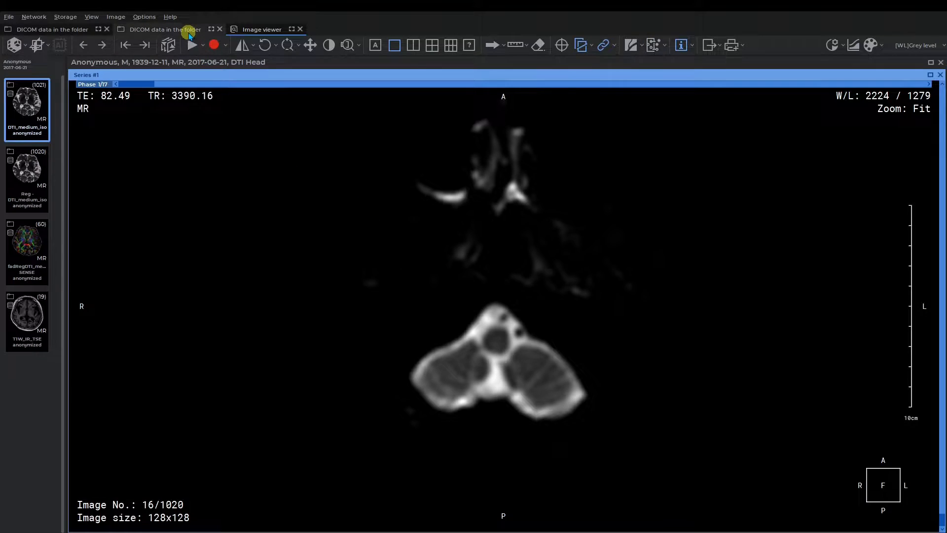
click(189, 30)
Load the Anonymous.zip archive from File Explorer into the DICOM viewer and show its study list.
key(alt+Tab)
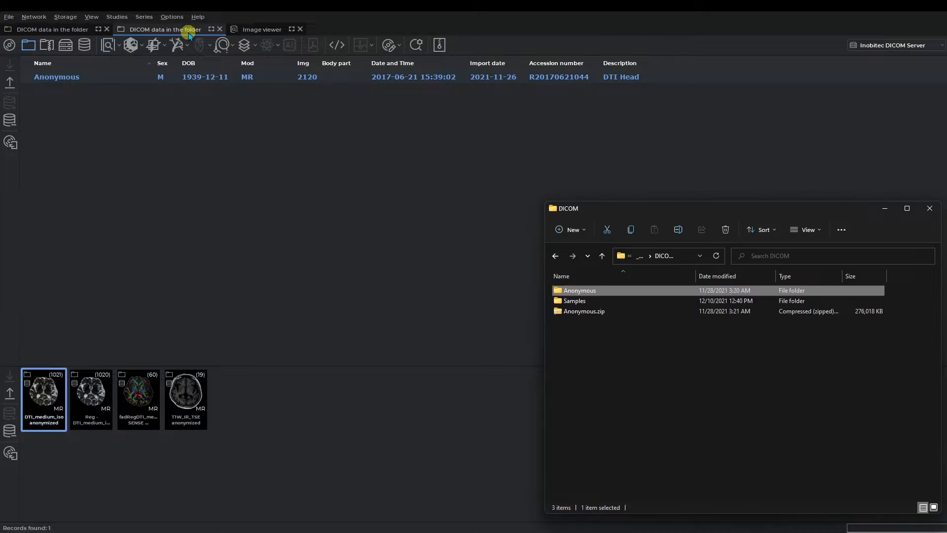
drag(604, 313, 299, 177)
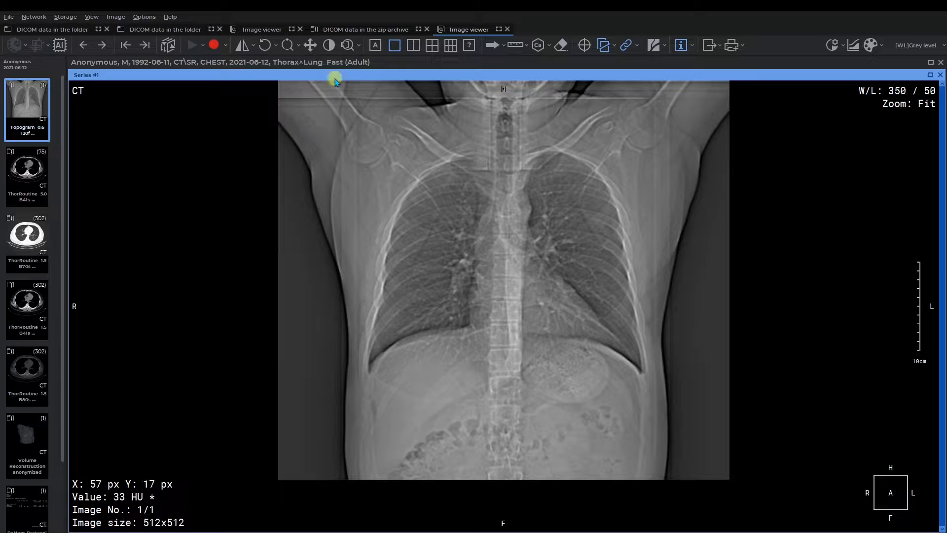
click(356, 31)
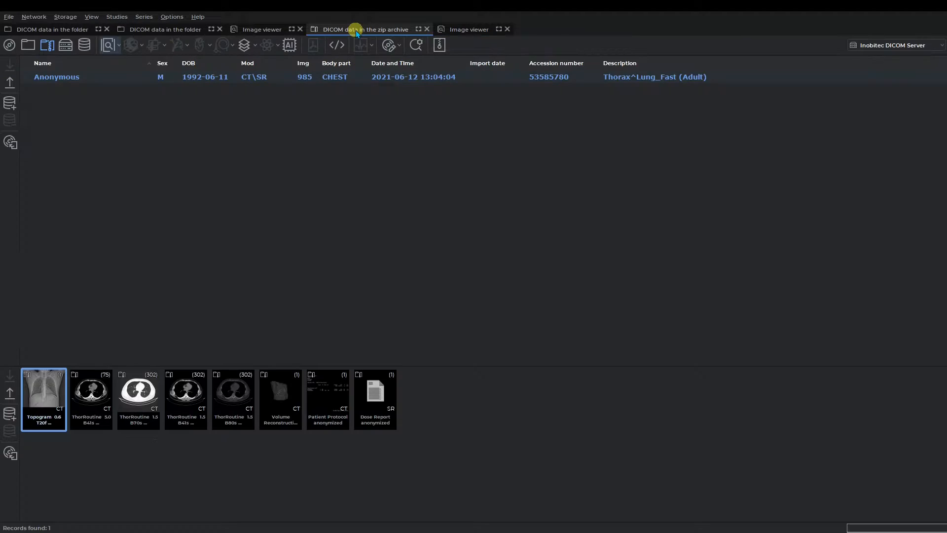
Create a new study list for the local storage and search it for all studies without filters.
click(9, 16)
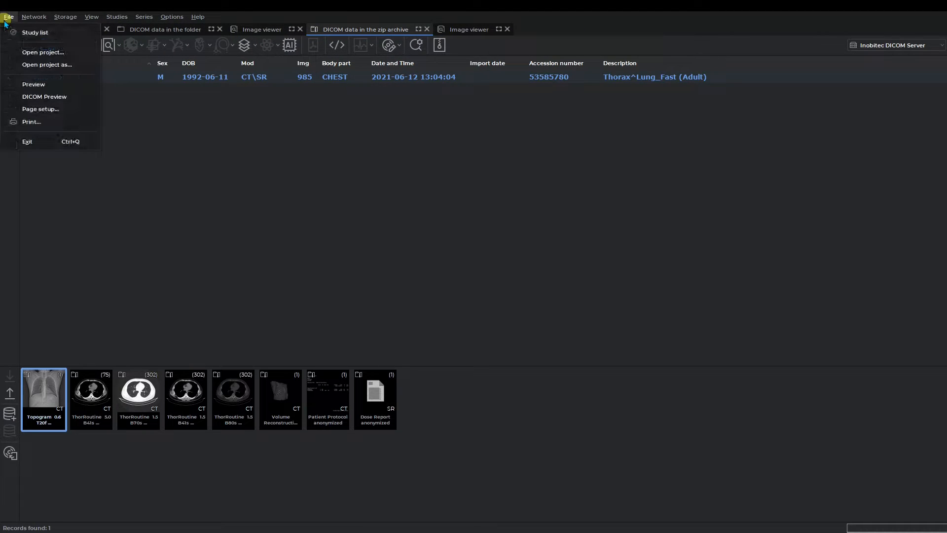
click(19, 31)
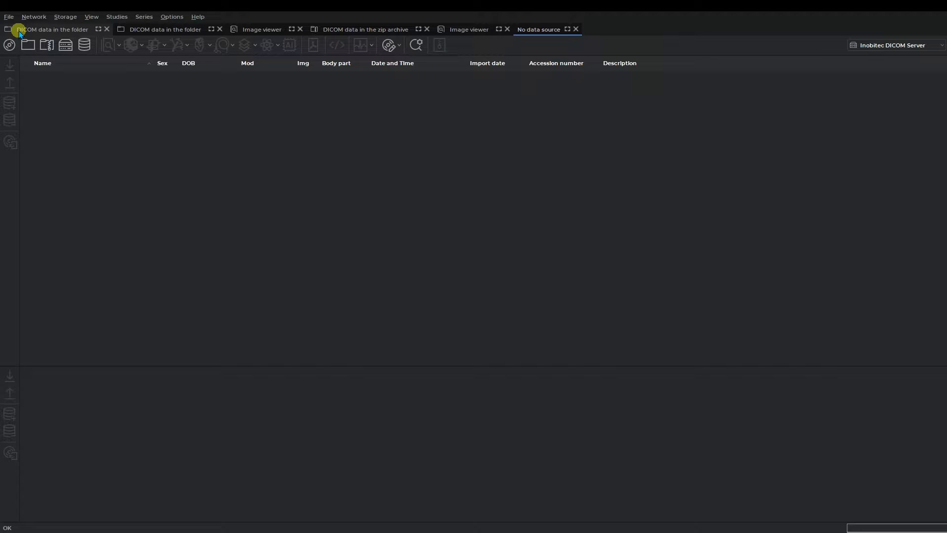
click(83, 46)
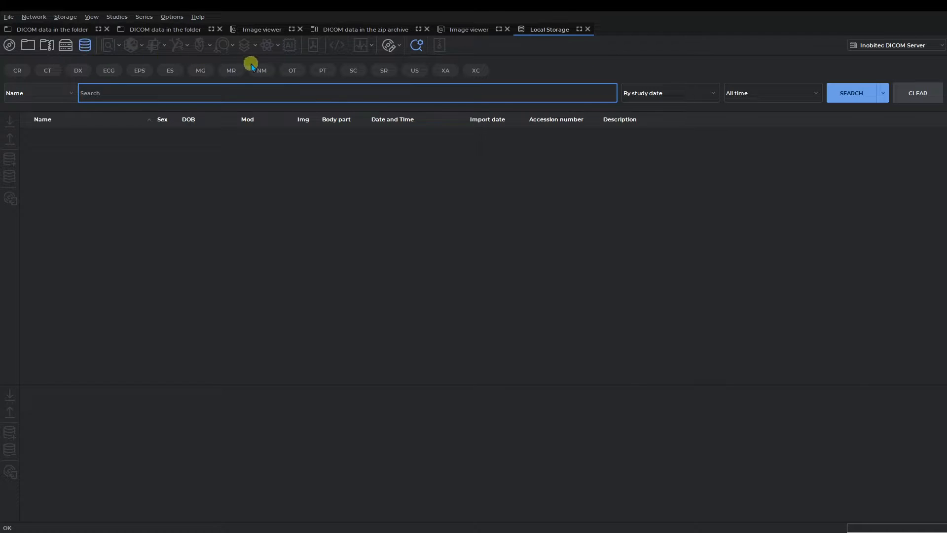
click(836, 96)
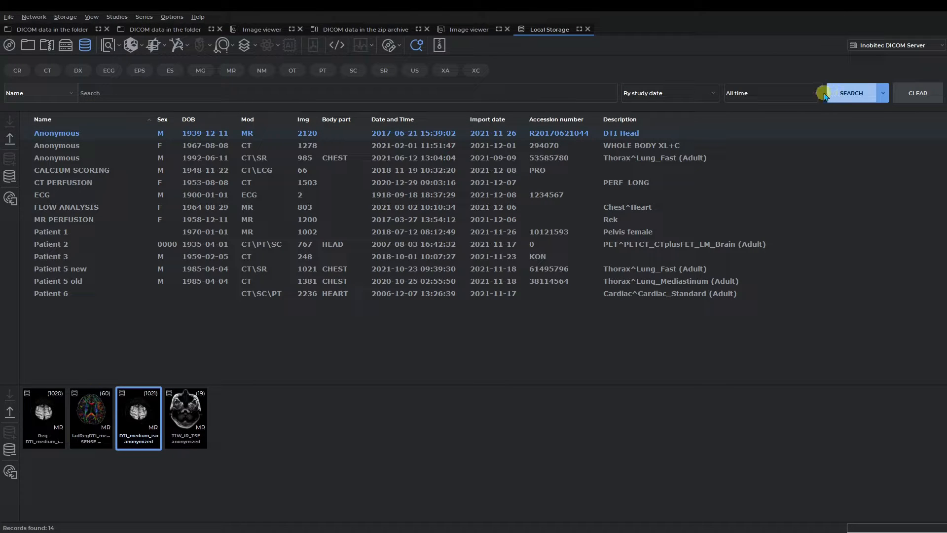
Create another study list for the PACS server and search it with the "anonymous" preset.
click(7, 19)
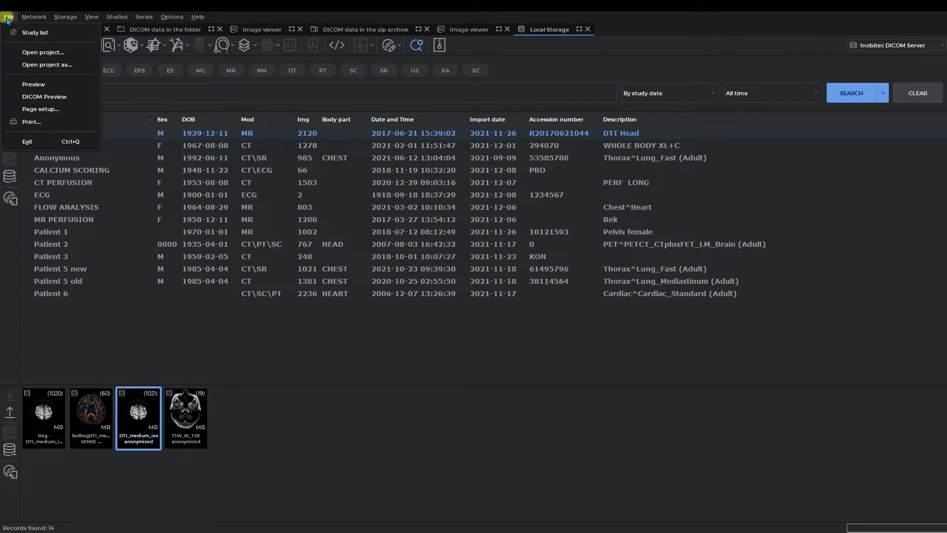
click(23, 33)
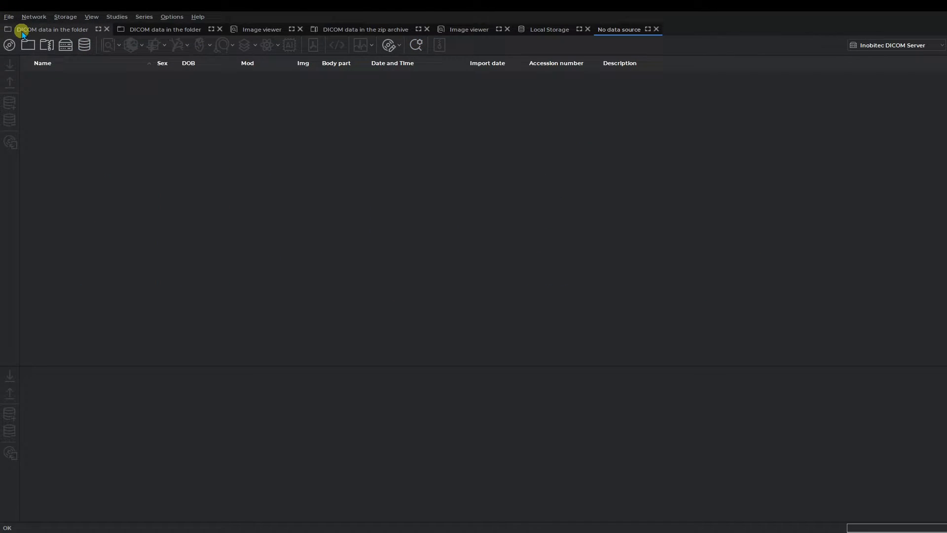
click(64, 45)
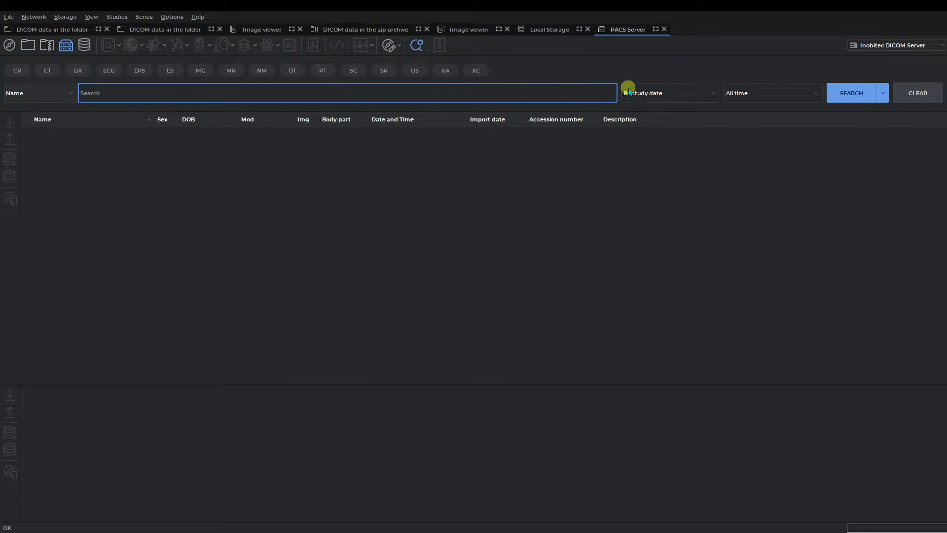
click(883, 94)
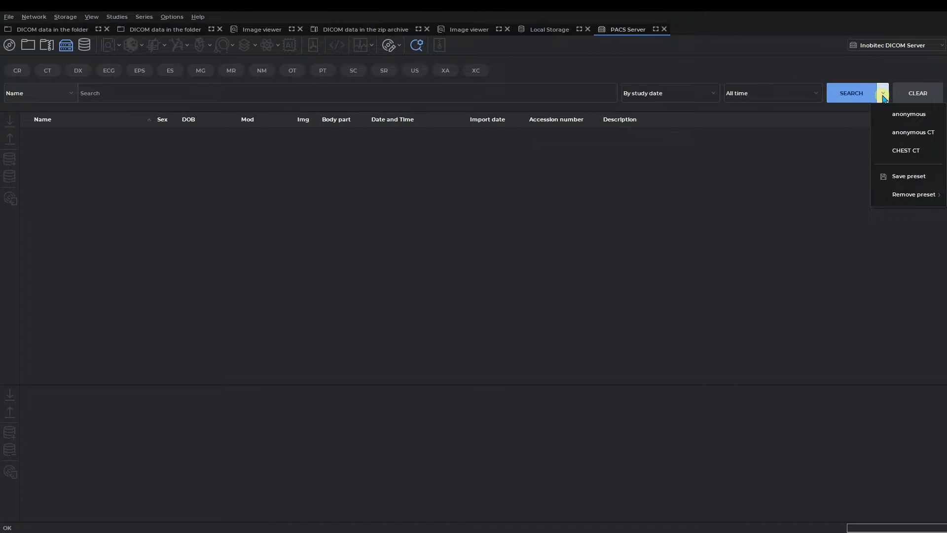
click(884, 114)
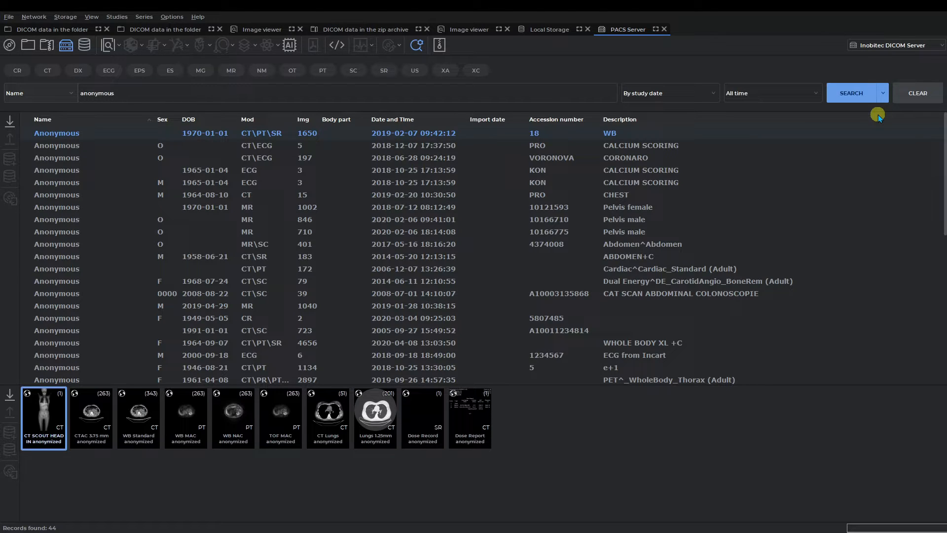
Download the CT\ECG CALCIUM SCORING study of 2018-12-07 from the PACS server and select it in the local storage.
click(863, 145)
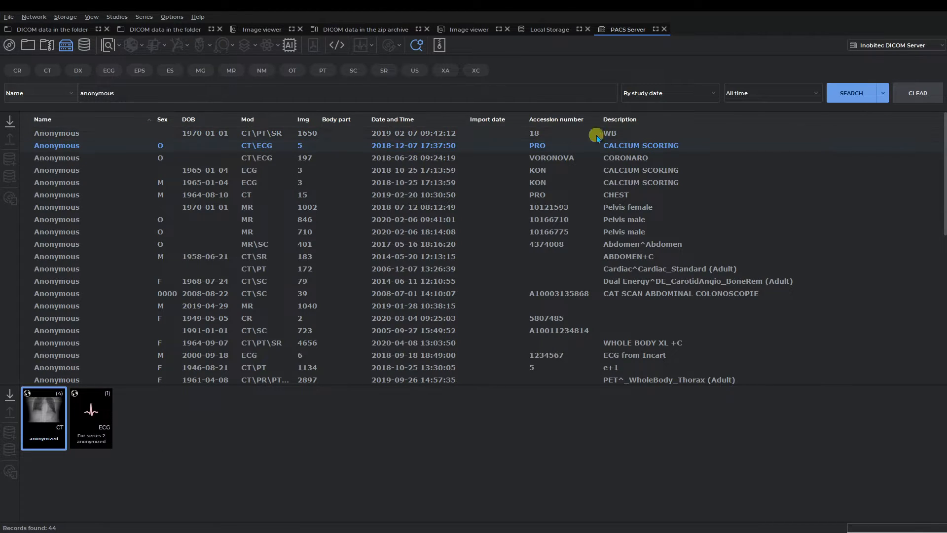
click(12, 119)
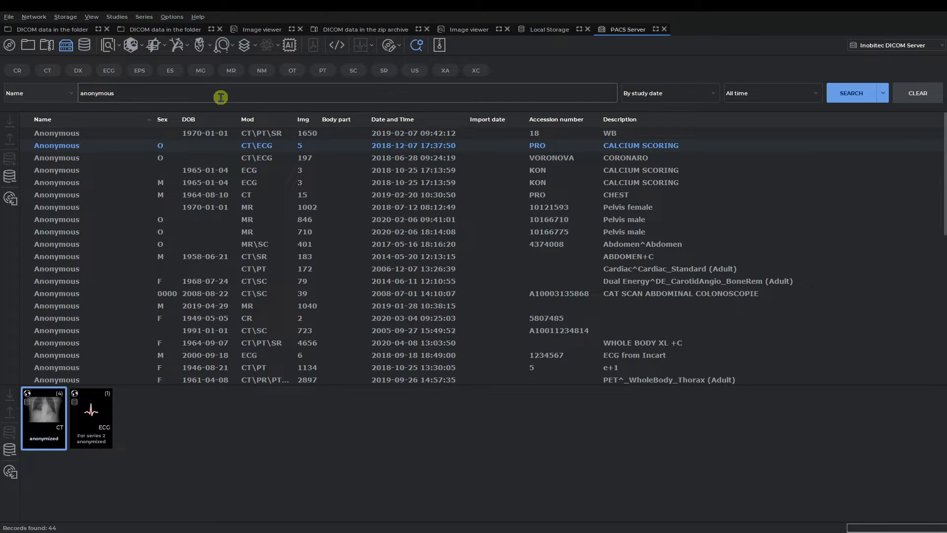
click(534, 30)
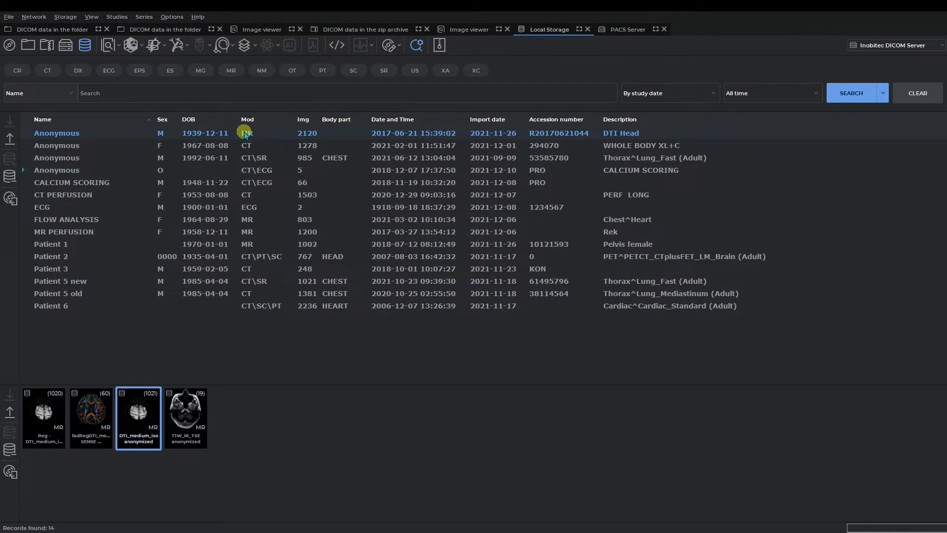
click(148, 171)
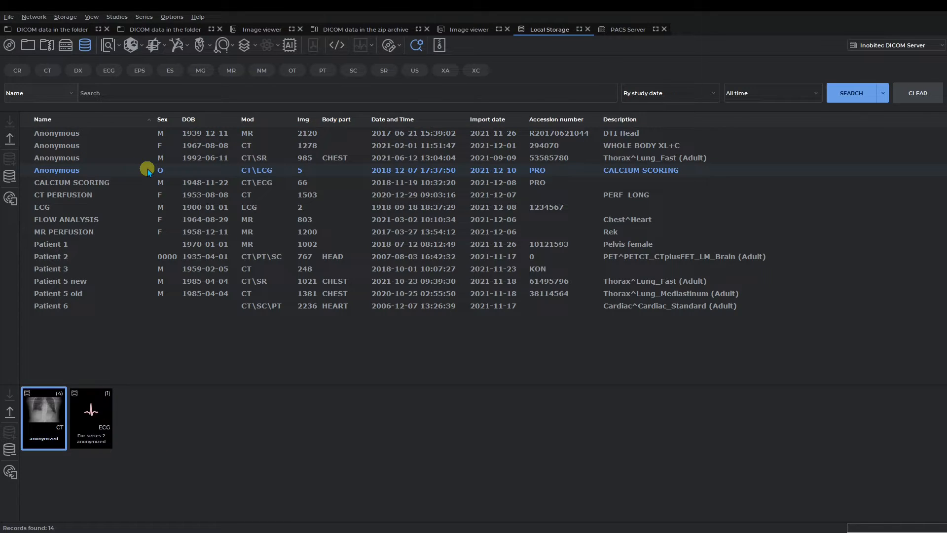
Search the local storage with the "anonymous CT" preset and with the "CHEST CT" preset.
click(883, 93)
click(880, 134)
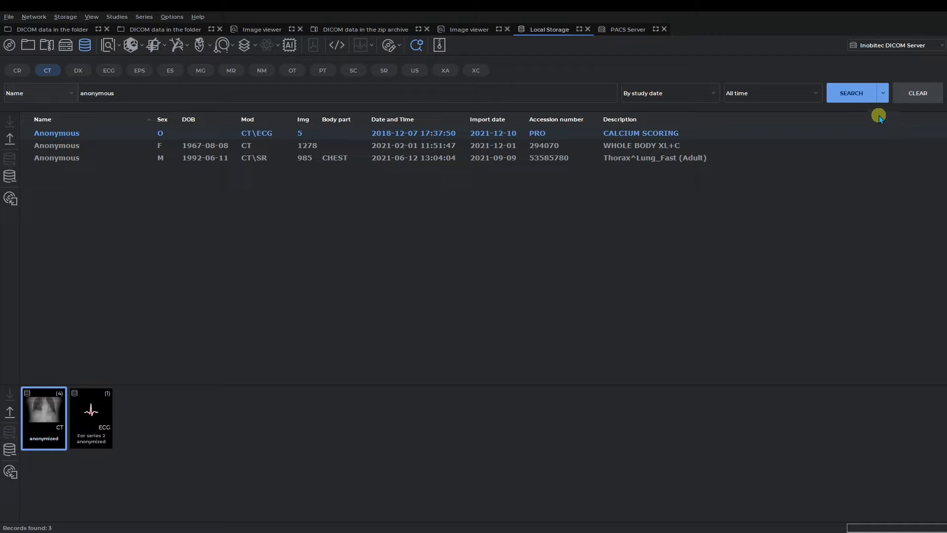
click(883, 95)
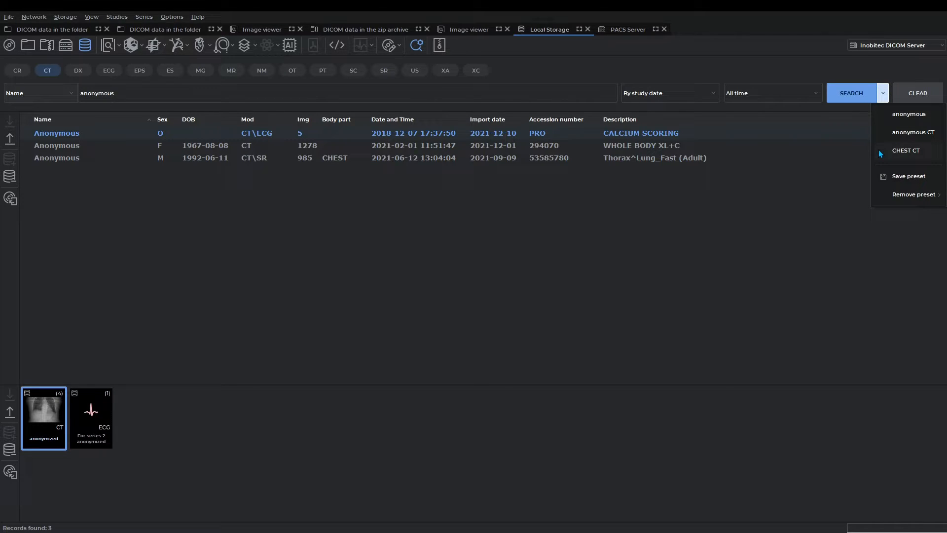
click(906, 151)
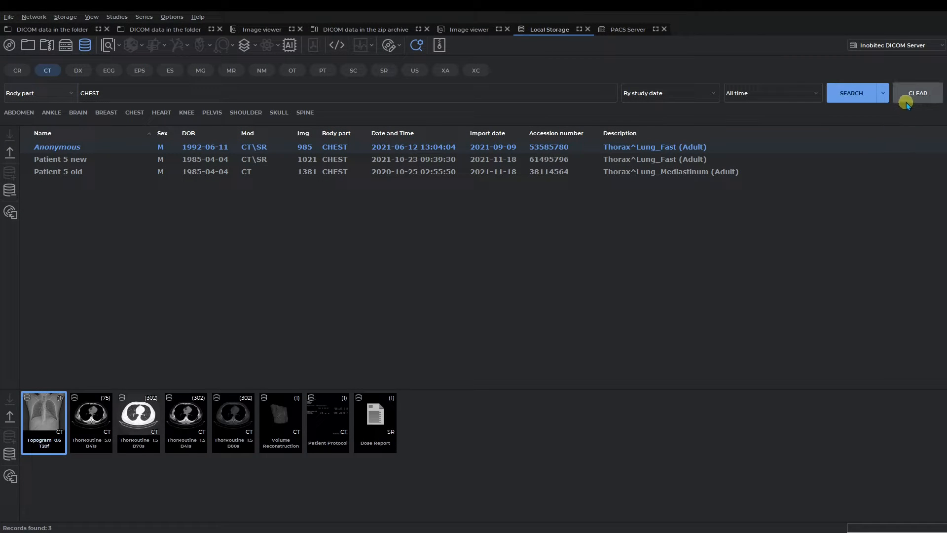
Clear the search filters and search the local storage by name for "anonymous" with the MR modality.
click(907, 104)
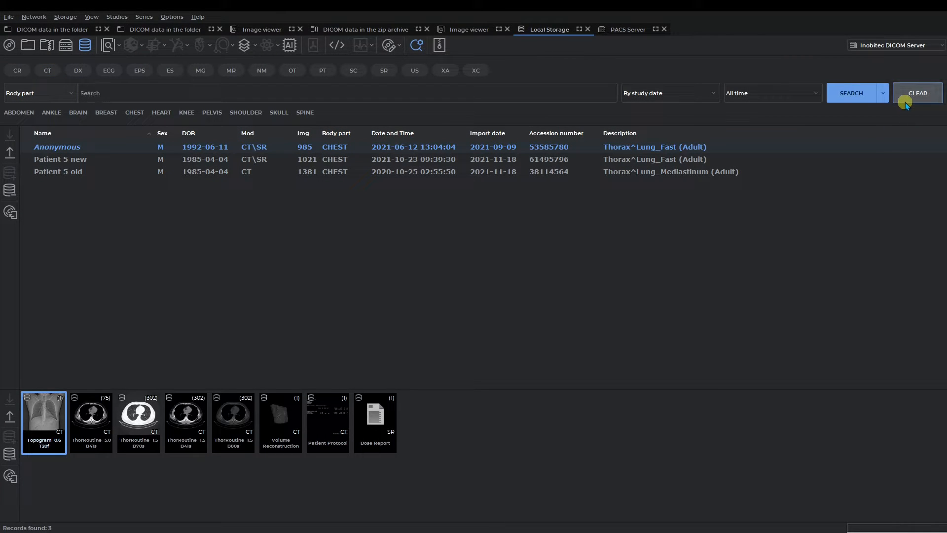
click(66, 97)
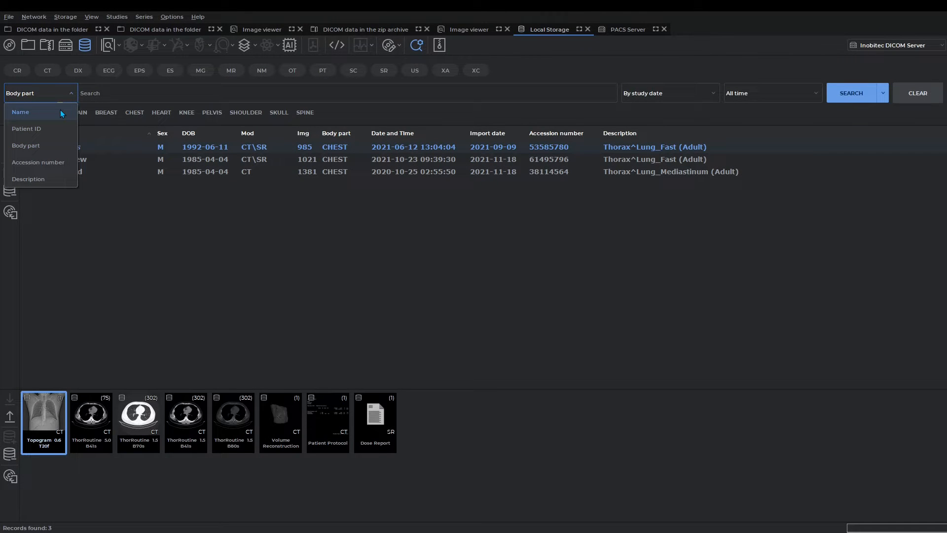
click(60, 109)
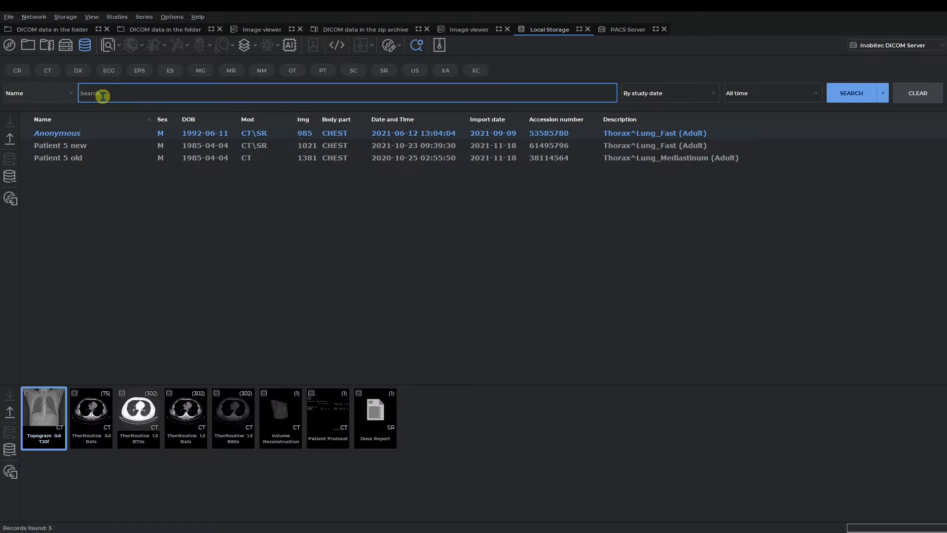
text(anonymous)
click(231, 71)
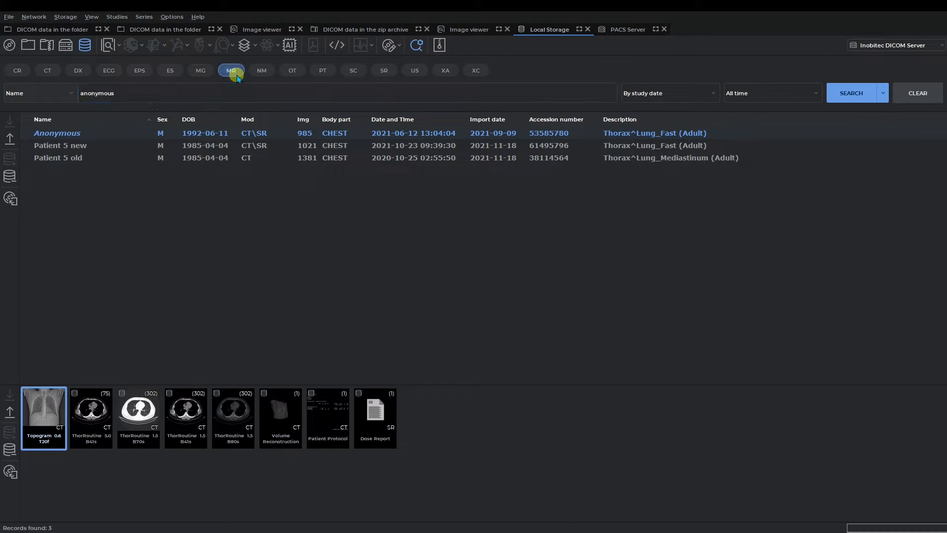
click(842, 90)
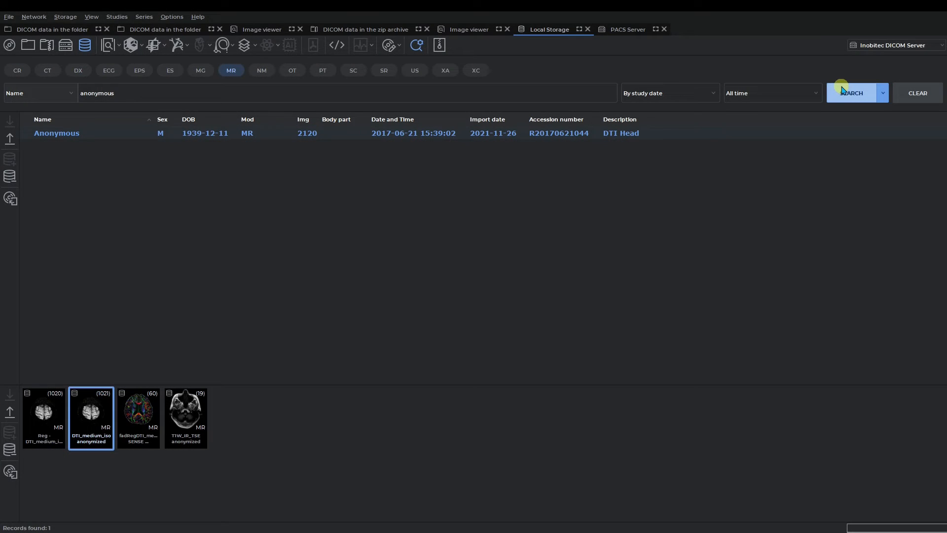
Save the current name and modality search filters as a preset named "anonymous MR".
click(883, 93)
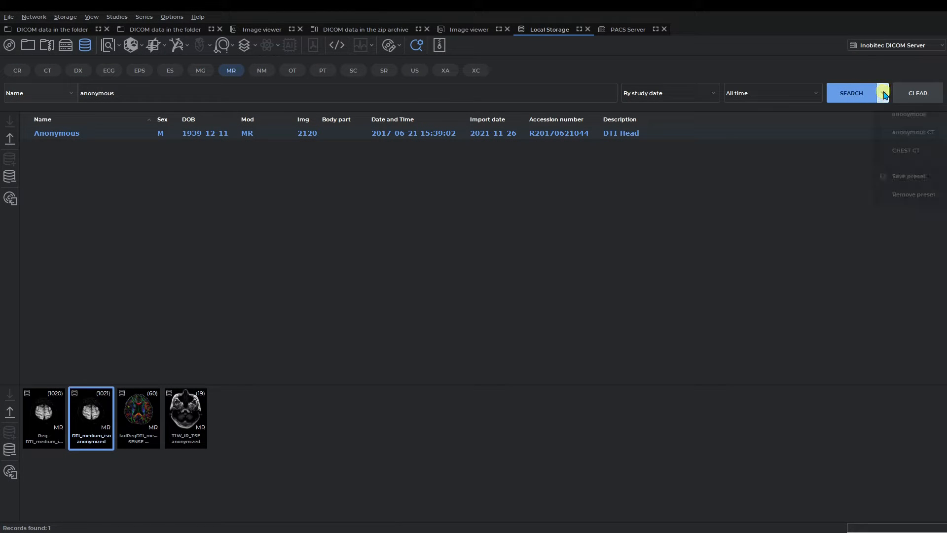
click(879, 178)
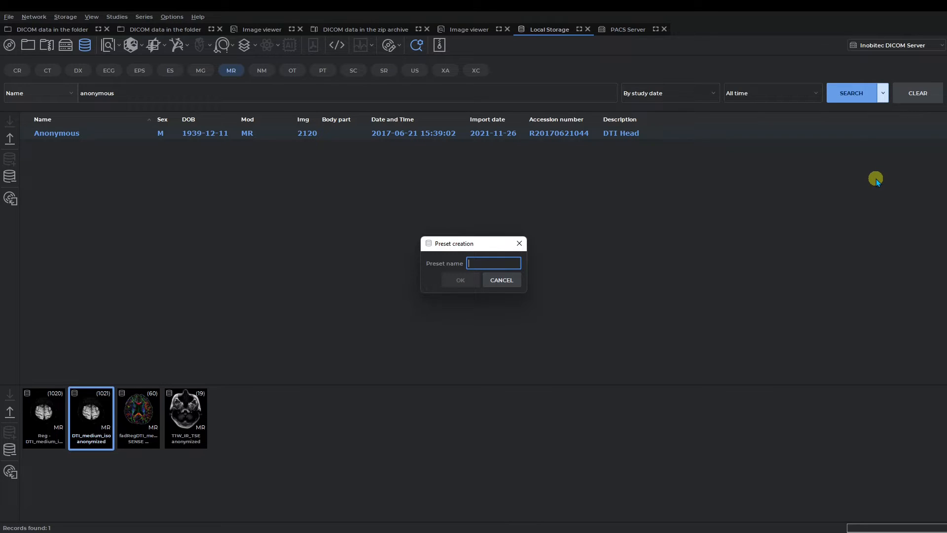
text(anonymous MR)
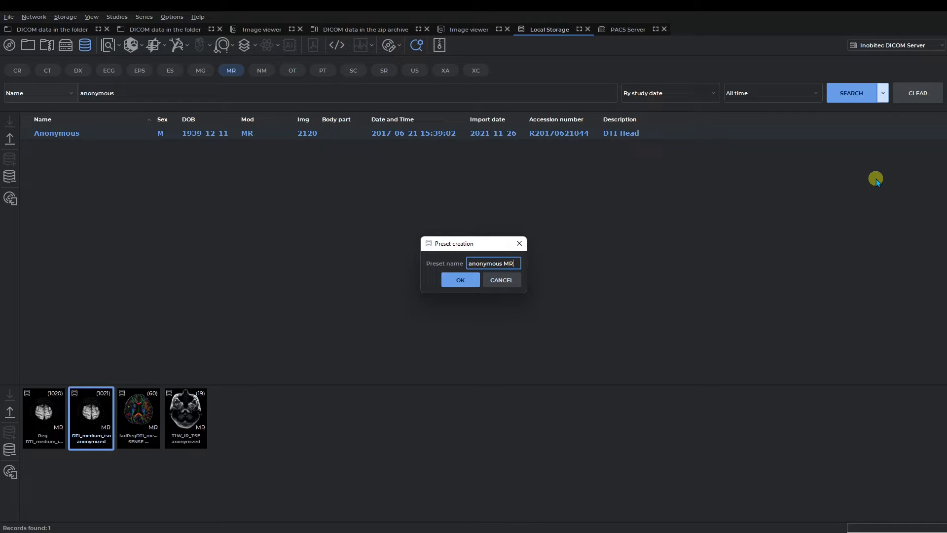
key(Return)
Remove the "anonymous MR" preset from the saved search presets.
click(886, 90)
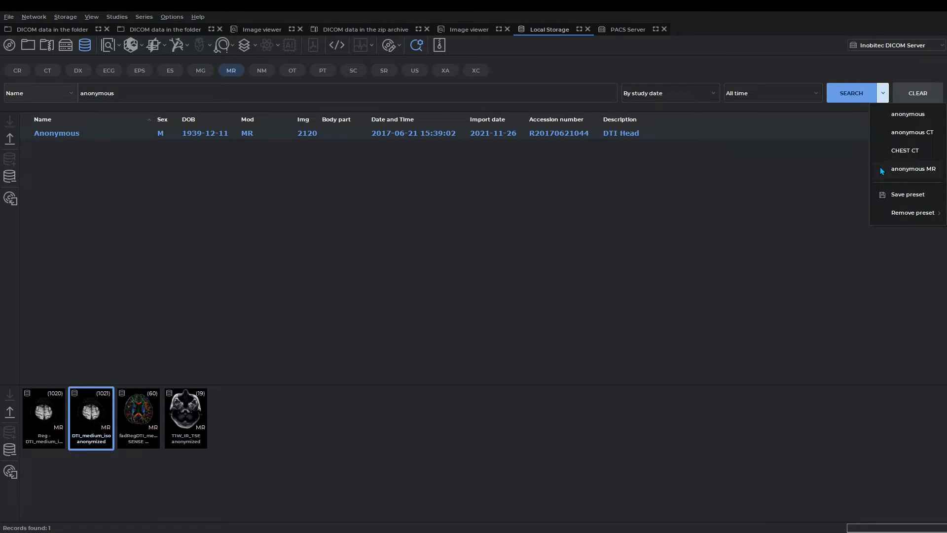
mouse_move(885, 213)
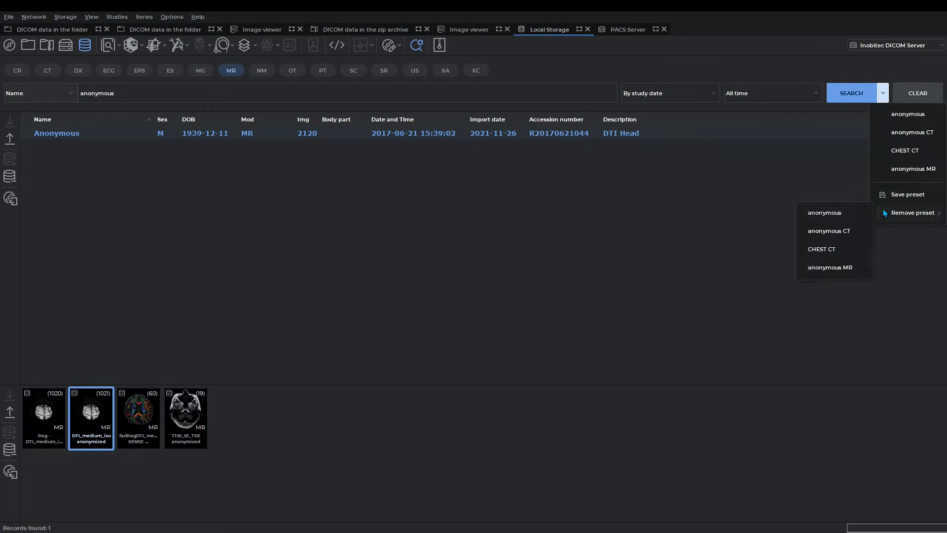
click(859, 272)
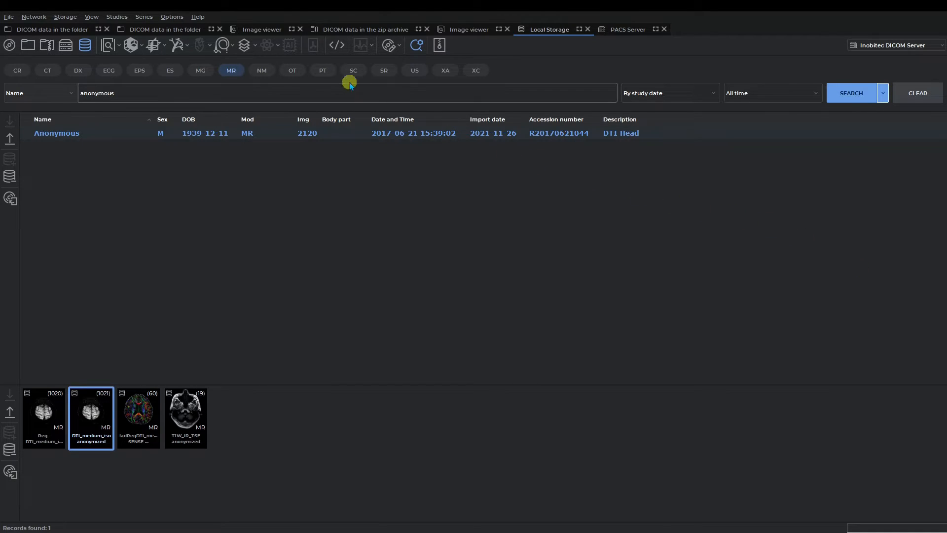
Review the Study list module's configuration in the program settings and accept it.
click(172, 18)
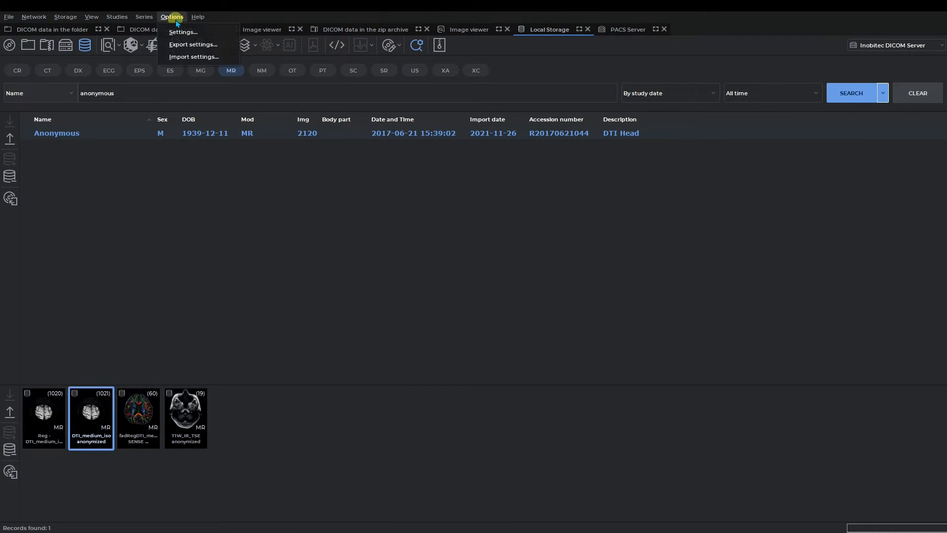
click(176, 31)
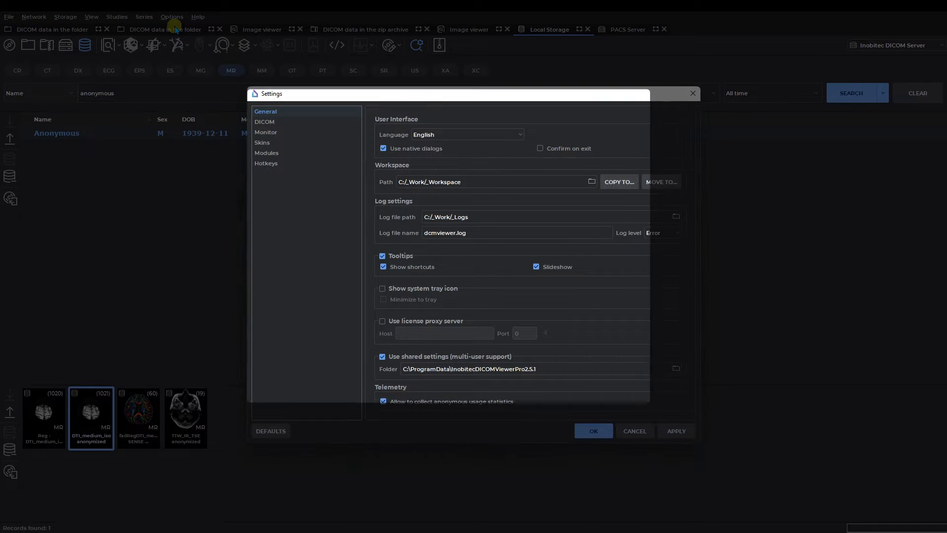
click(278, 152)
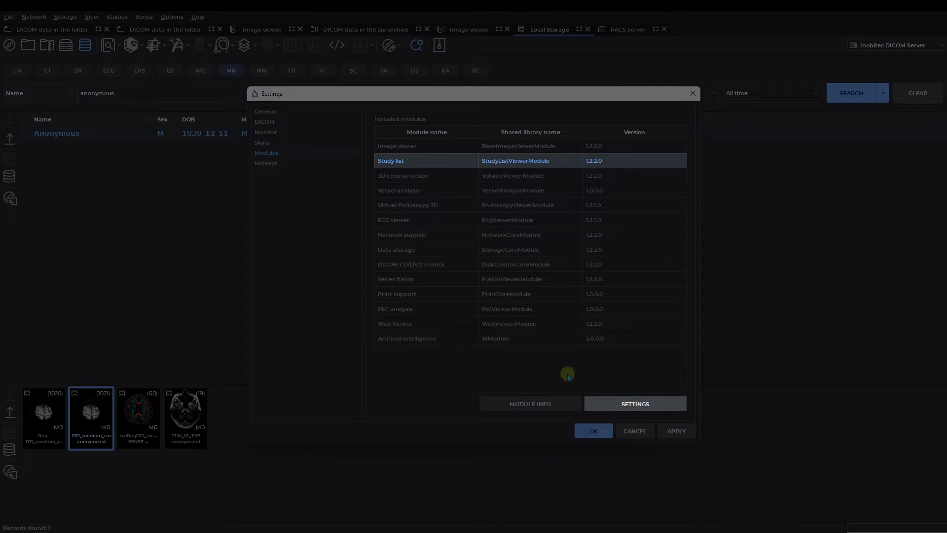
click(595, 403)
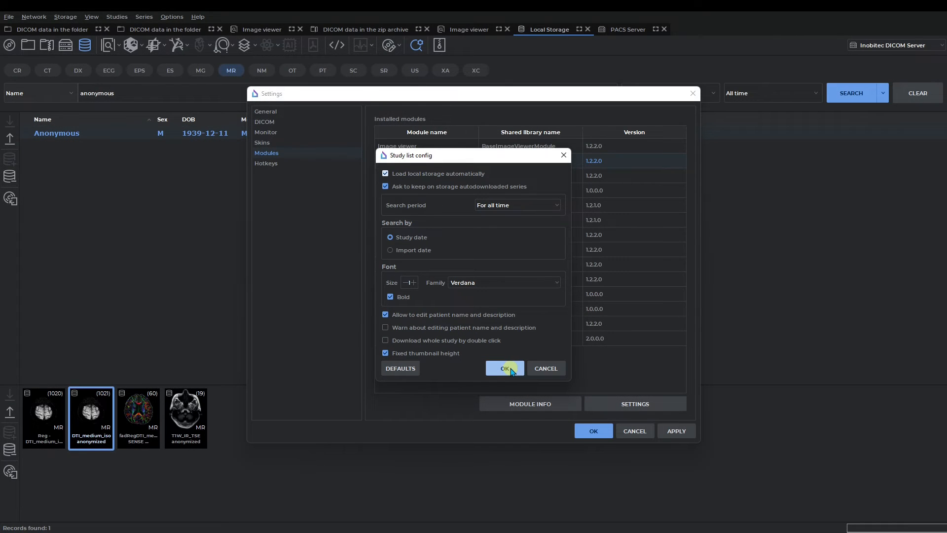
click(509, 369)
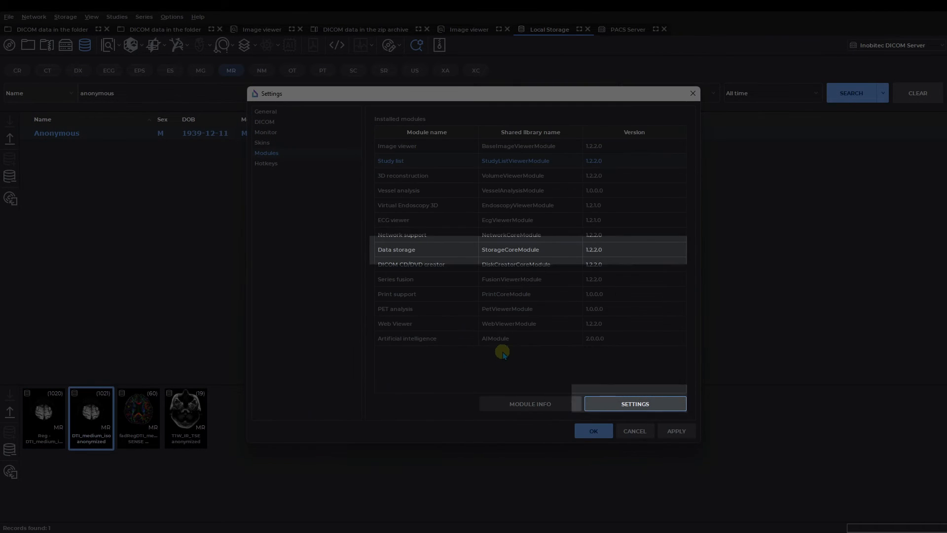
Try automatic local storage cleaning in the Data storage module's settings, view the cleaning period choices, and switch the cleaning off again.
click(471, 252)
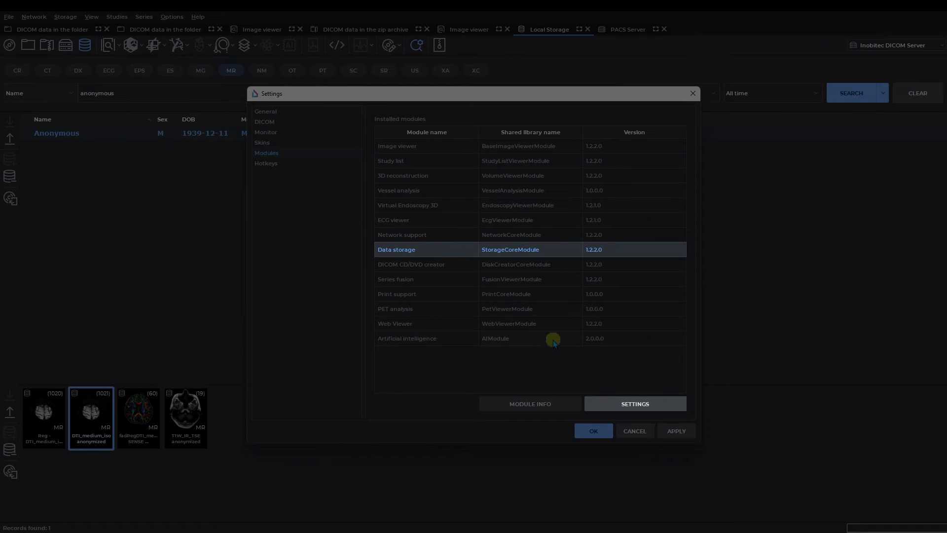
click(600, 401)
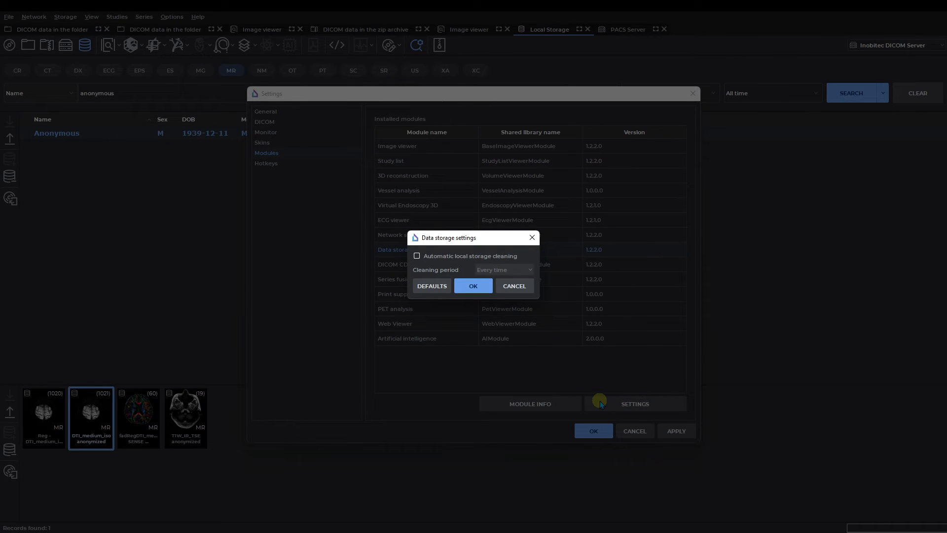
click(512, 255)
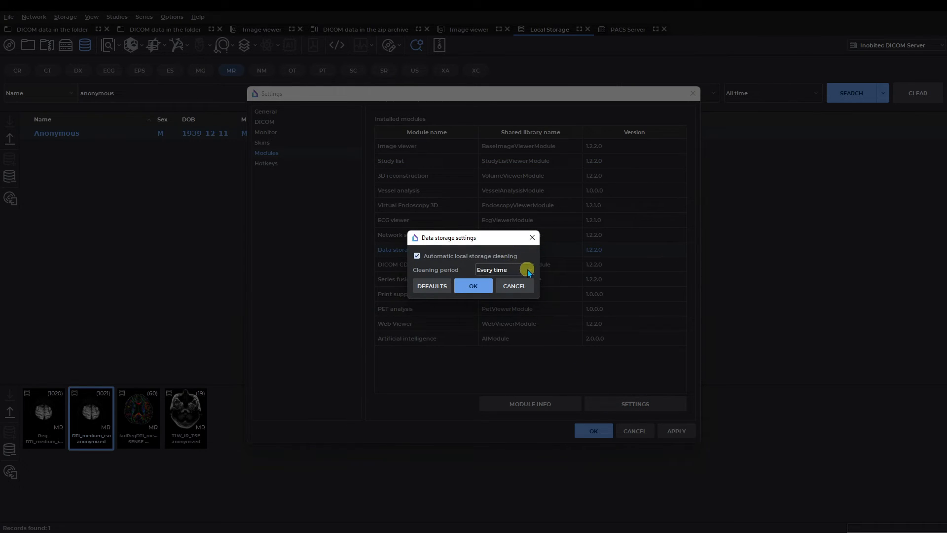
click(529, 272)
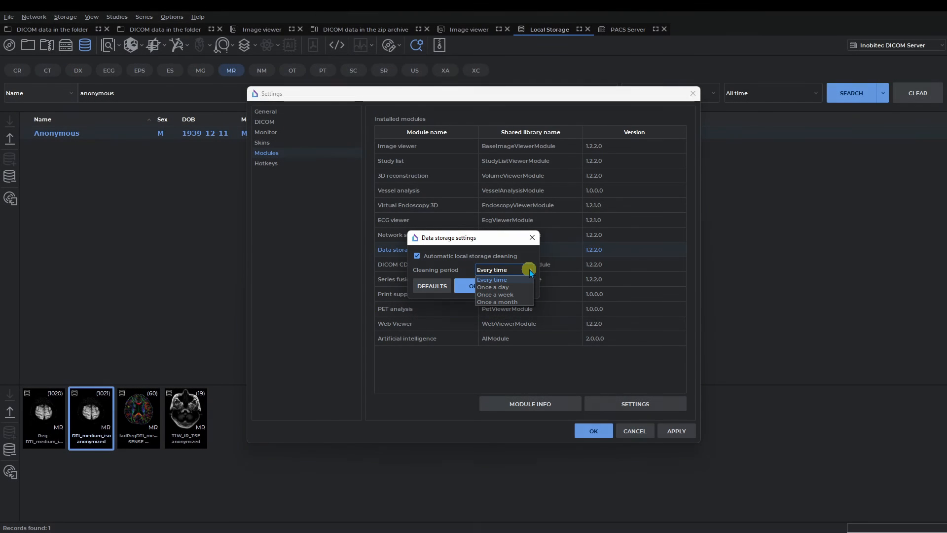
click(530, 271)
click(514, 256)
click(473, 286)
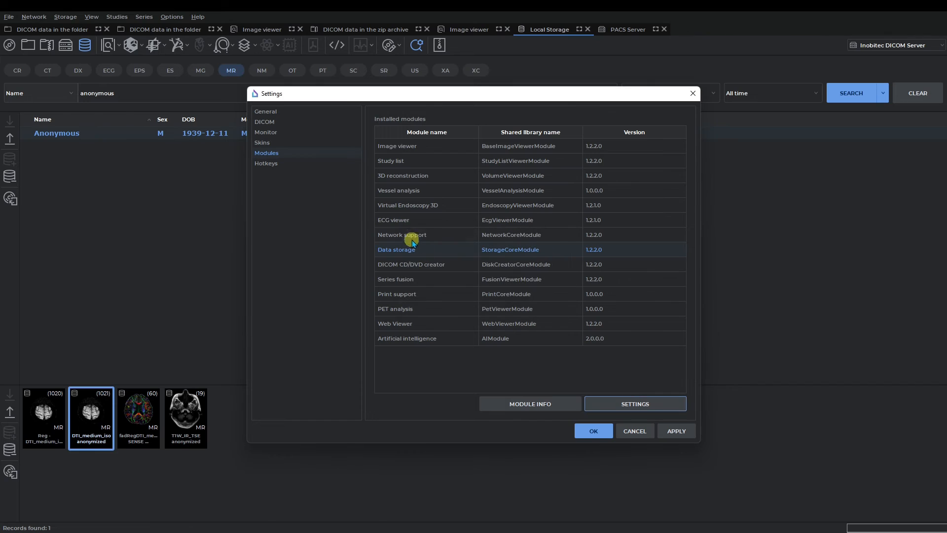
Enable the vertical split for Monitor #3, apply the setting and restart the program.
click(331, 138)
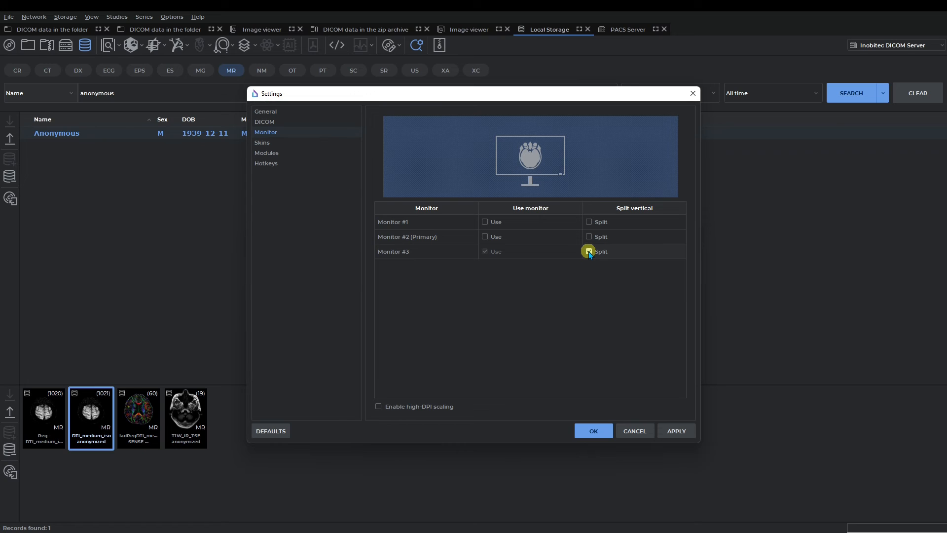
click(670, 433)
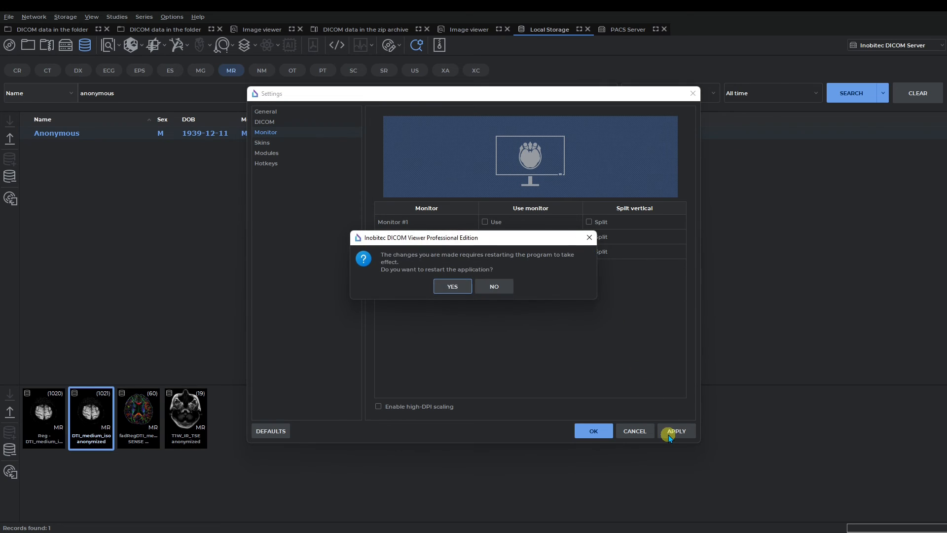
click(465, 292)
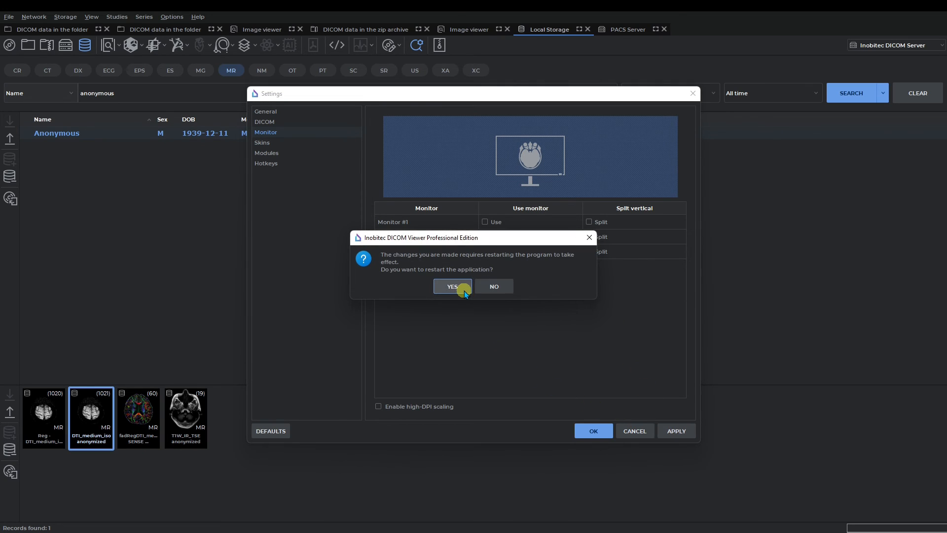